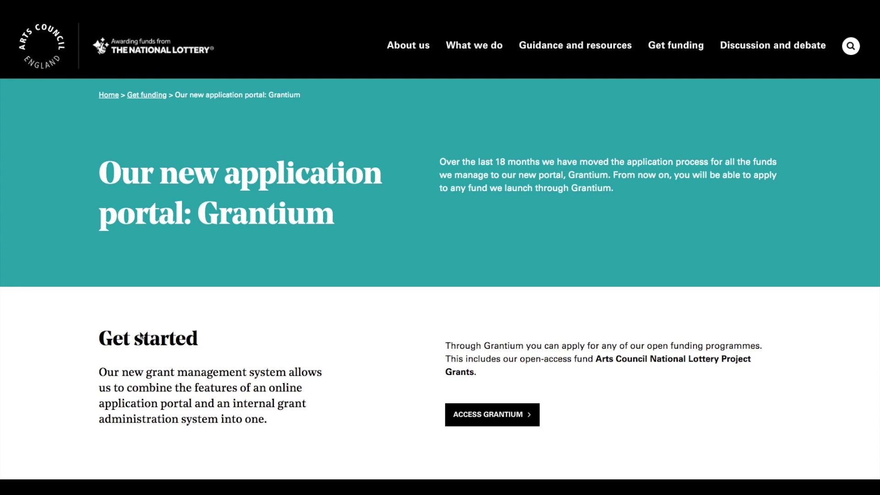
Go from the Grantium information page to the portal's 'Welcome to Arts Council England' login page
left_click(478, 418)
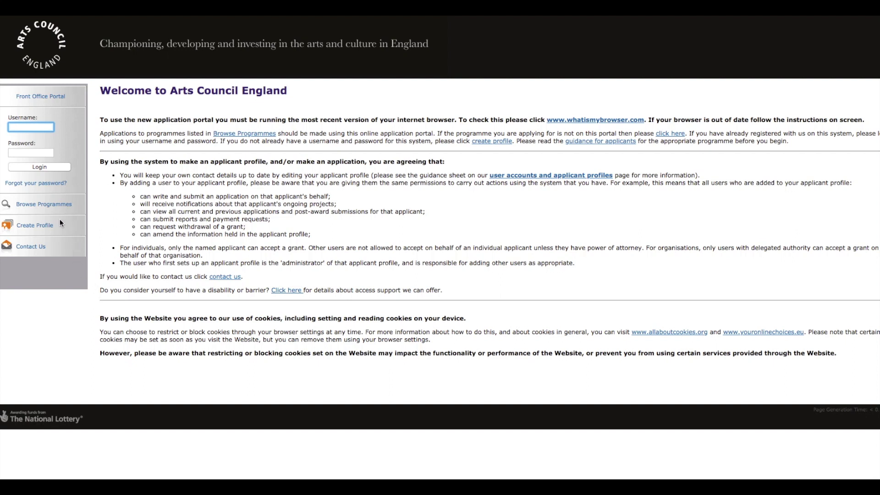
Start creating a new Grantium user profile to sign in to the Front Office
left_click(36, 225)
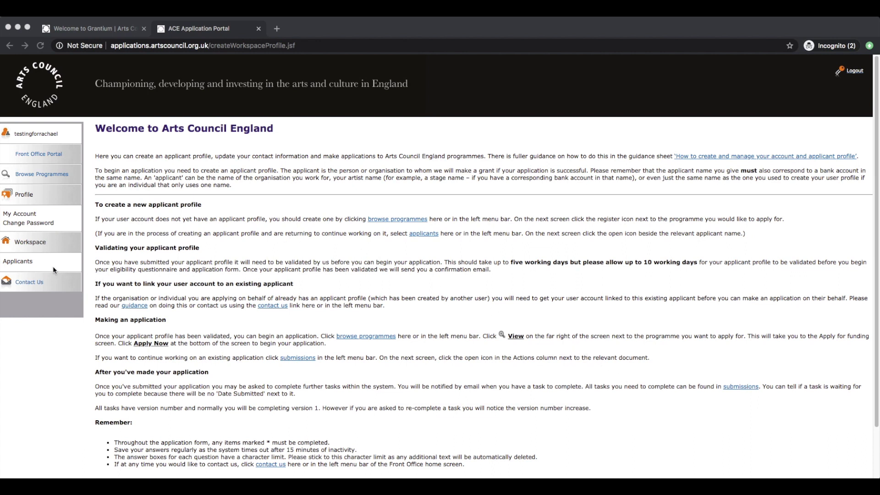
Add a new applicant with Applicant Type set to Individual and save it
left_click(24, 261)
double_click(23, 264)
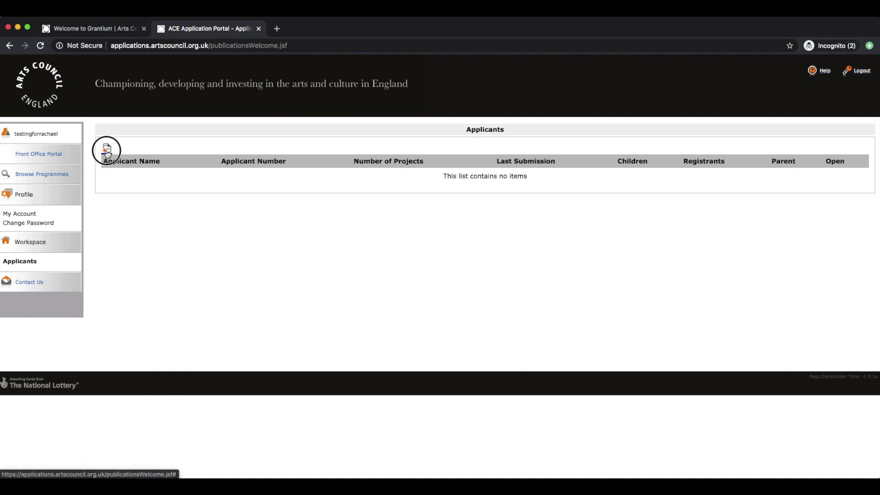
left_click(107, 148)
left_click(508, 165)
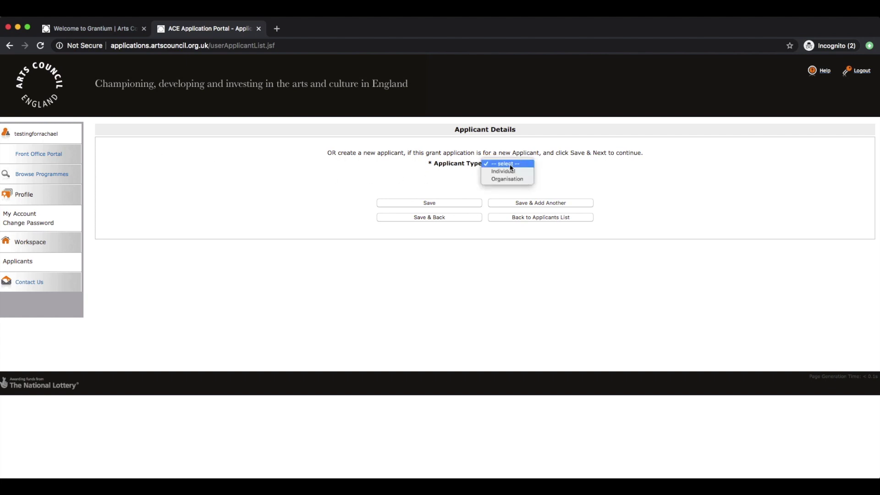
left_click(529, 176)
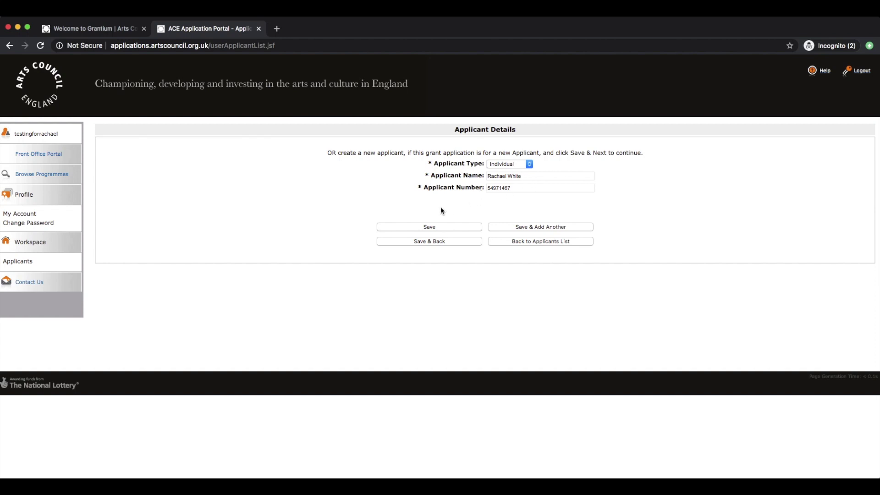
left_click(457, 243)
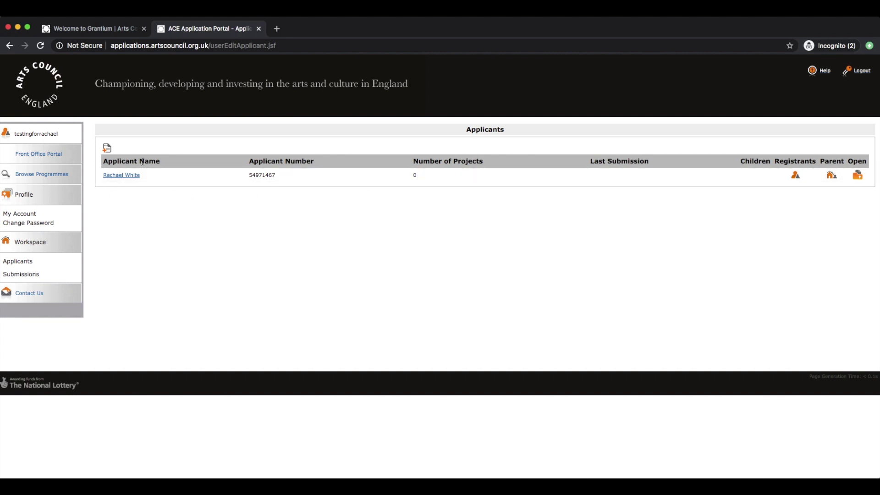
Reopen the new applicant, confirm the Individual type, and return to the Applicants list
left_click(122, 174)
left_click(517, 177)
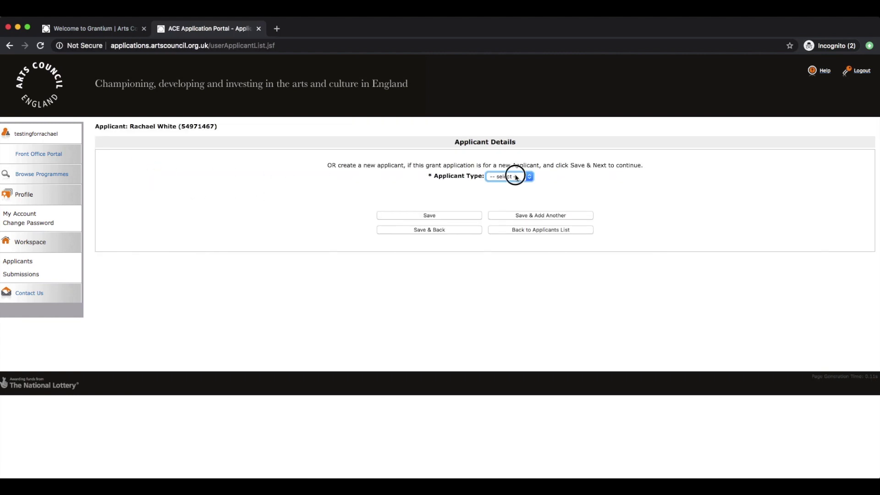
left_click(520, 186)
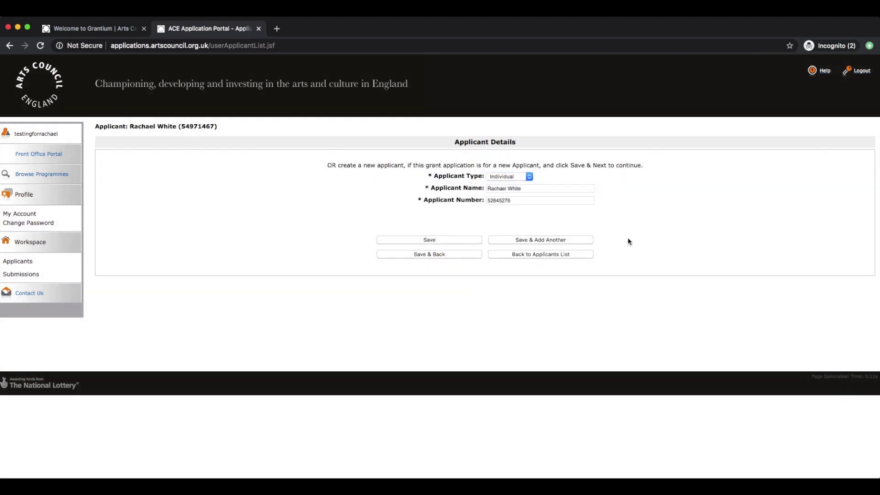
left_click(547, 255)
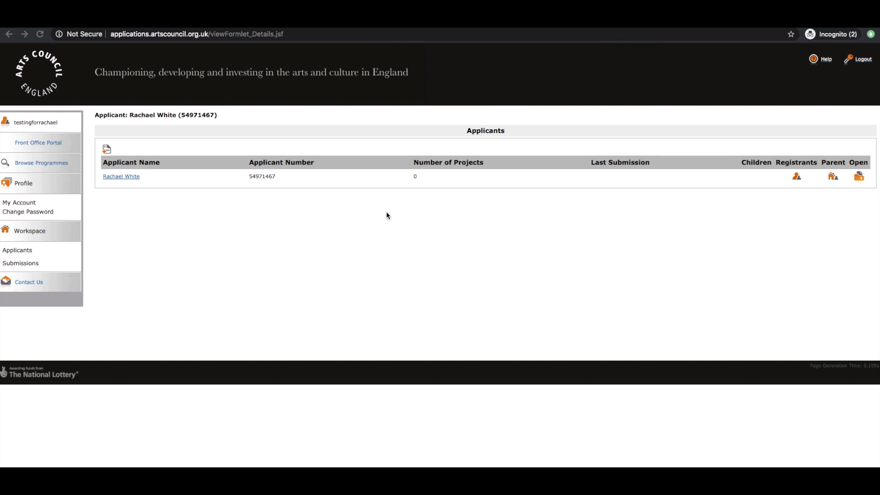
Open the new applicant's Applicant details form from its row in the list
left_click(860, 179)
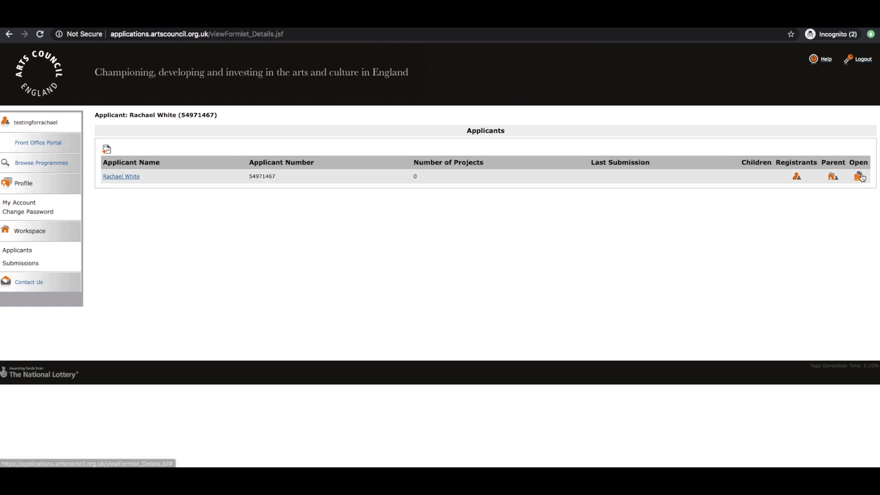
left_click(860, 182)
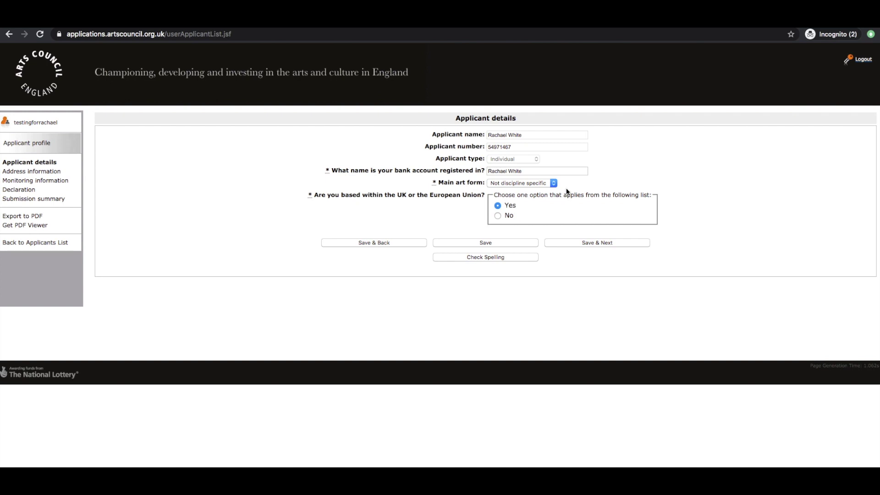
Save the applicant details and search addresses for a saved UK postcode
left_click(607, 244)
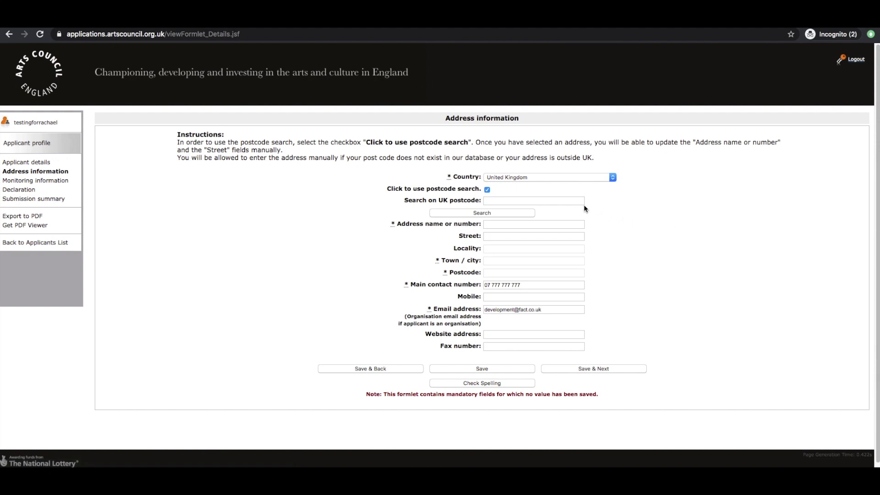
left_click(568, 200)
left_click(564, 214)
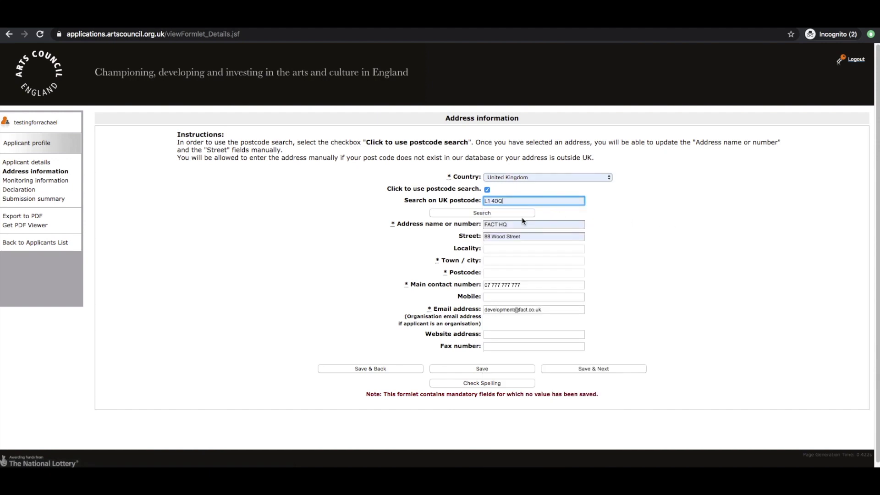
left_click(507, 214)
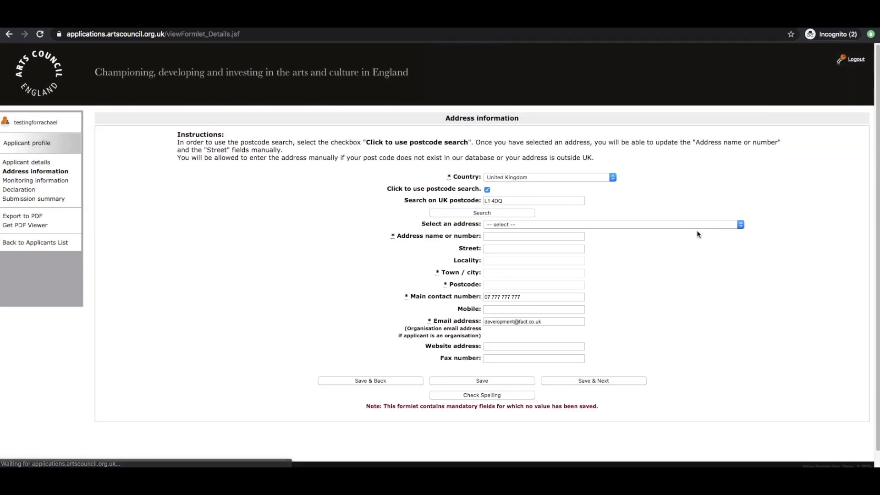
Choose the FOUNDATION FOR ART & CREATIVE TECHNOLOGY address and save it
left_click(636, 221)
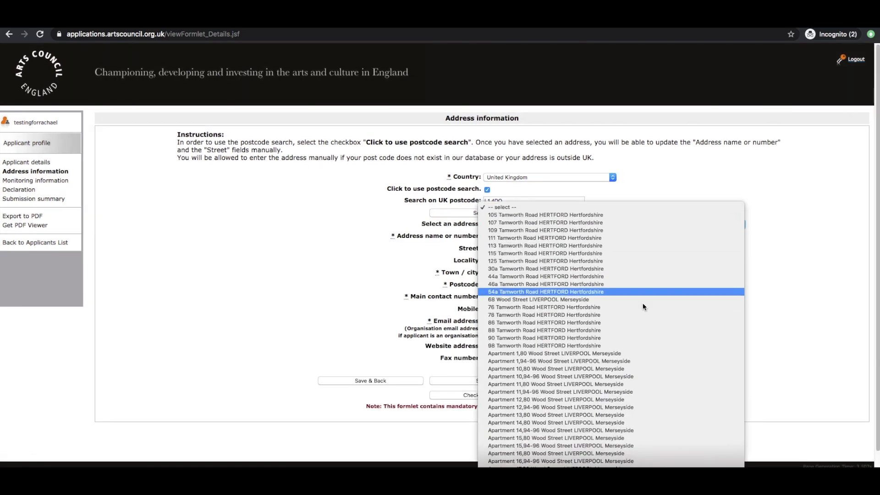
scroll(647, 307, "down", 3)
scroll(647, 307, "down", 5)
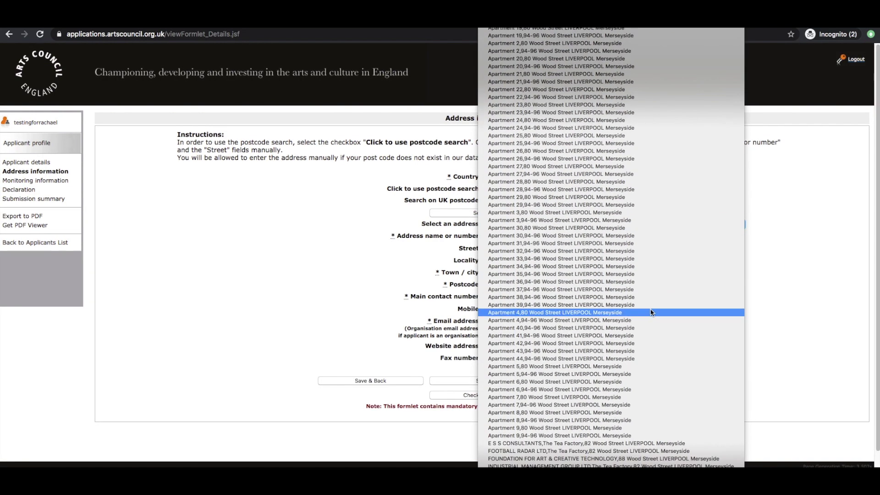
left_click(670, 461)
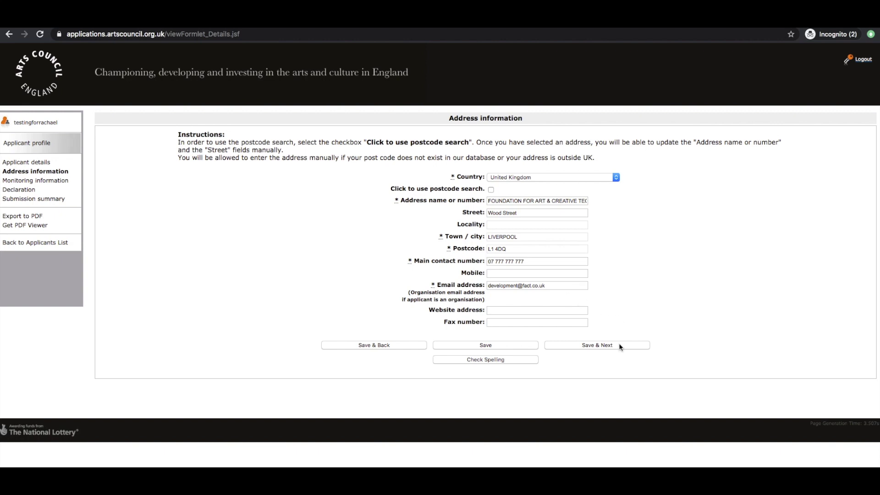
left_click(620, 345)
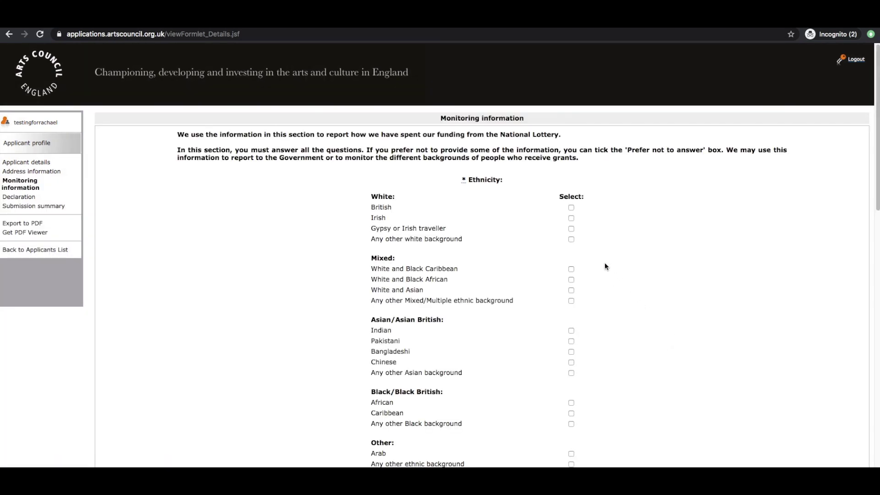
Review the monitoring answers: 'Prefer not to say' for age, disability and sexual orientation, gender identity 'Not known'
scroll(605, 267, "down", 2)
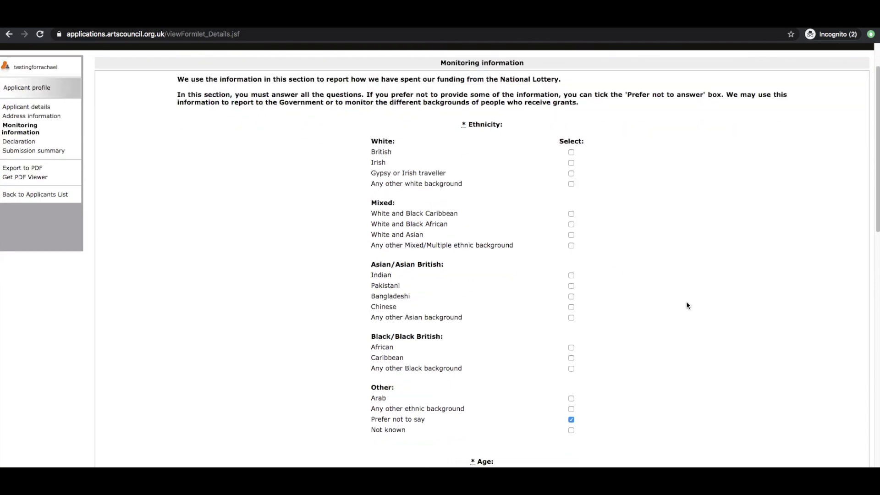
scroll(550, 305, "down", 5)
scroll(503, 291, "down", 1)
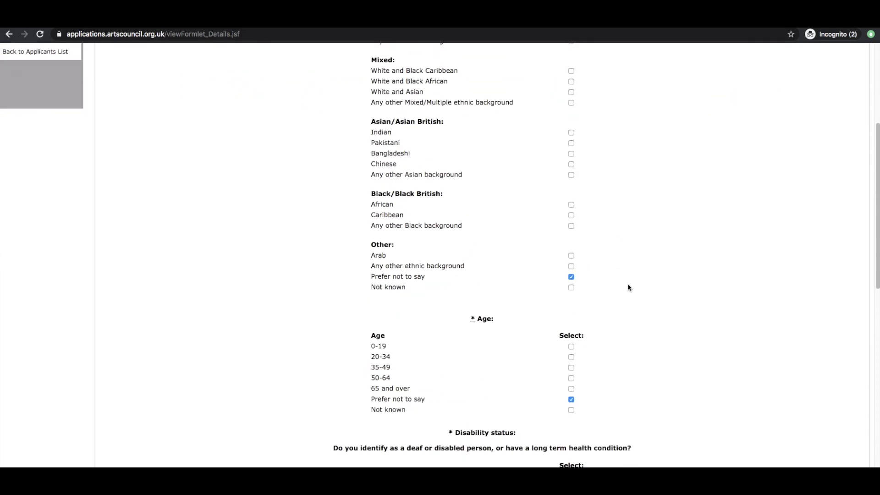
scroll(624, 295, "down", 12)
scroll(625, 296, "down", 3)
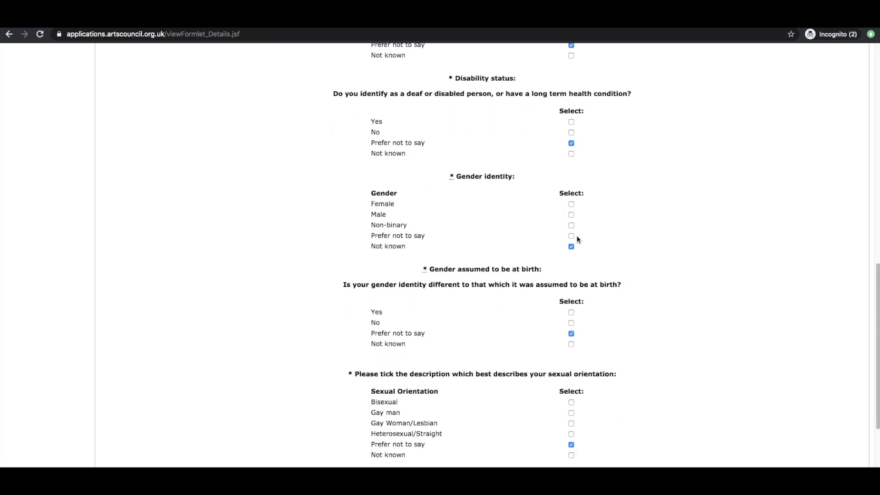
scroll(614, 260, "down", 5)
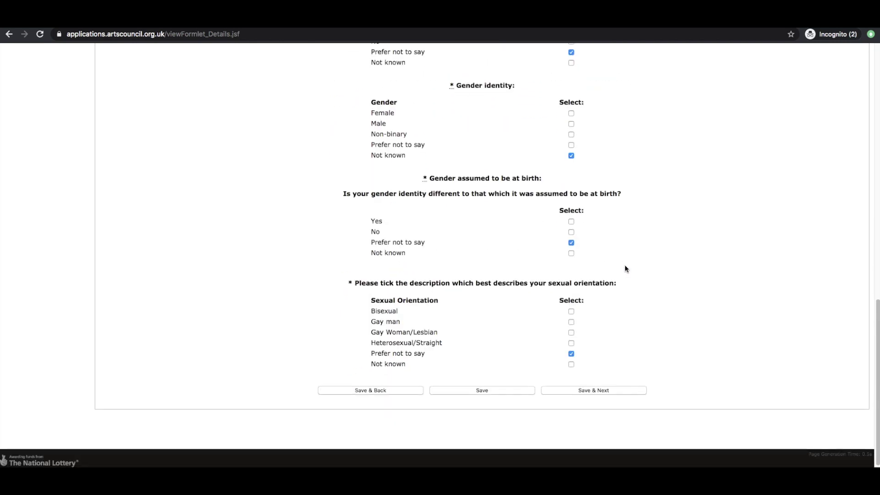
scroll(625, 266, "down", 1)
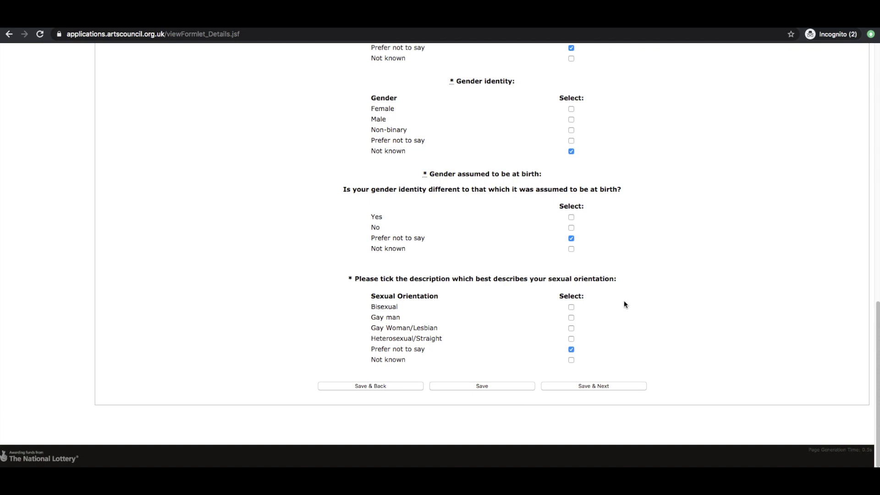
Tick the declaration boxes for correct, authorised information and receiving Arts Council messages, then save
left_click(615, 389)
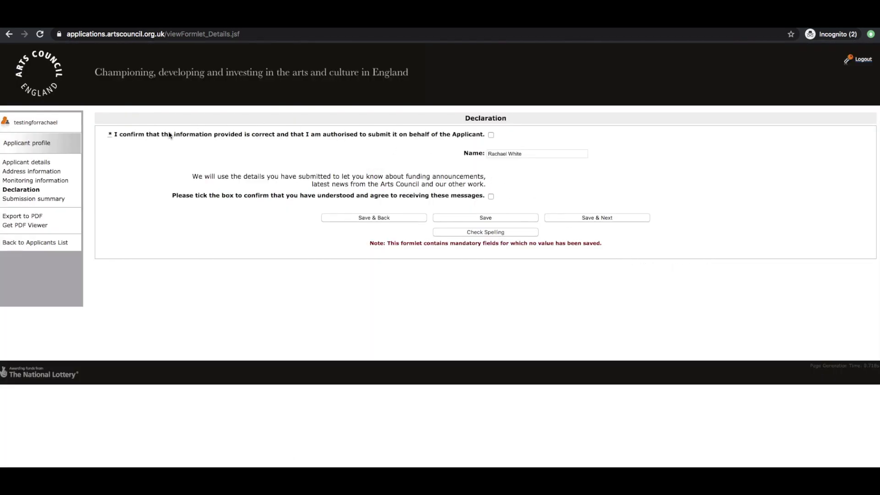
left_click(491, 136)
left_click(491, 197)
left_click(507, 219)
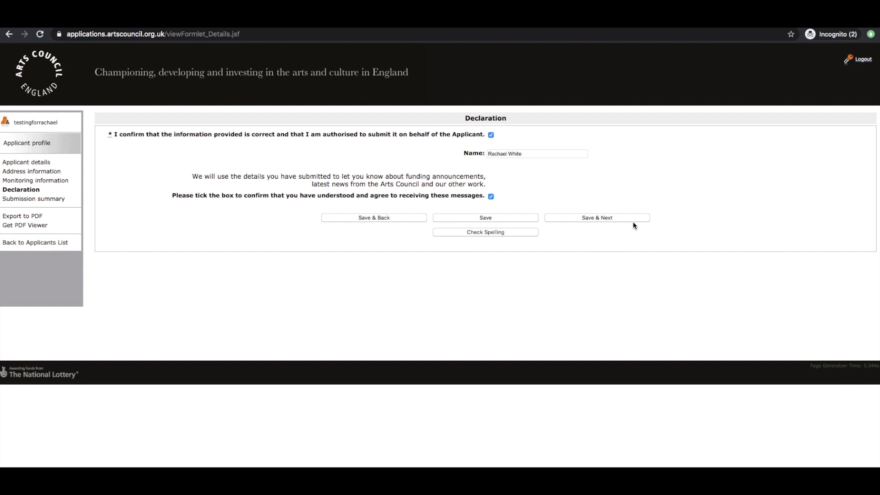
left_click(628, 223)
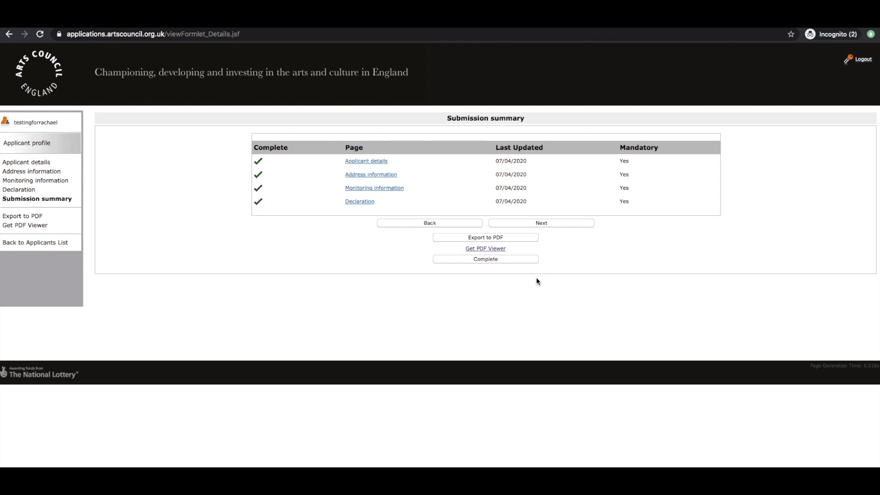
Complete and submit the applicant profile from the Submission summary
left_click(506, 260)
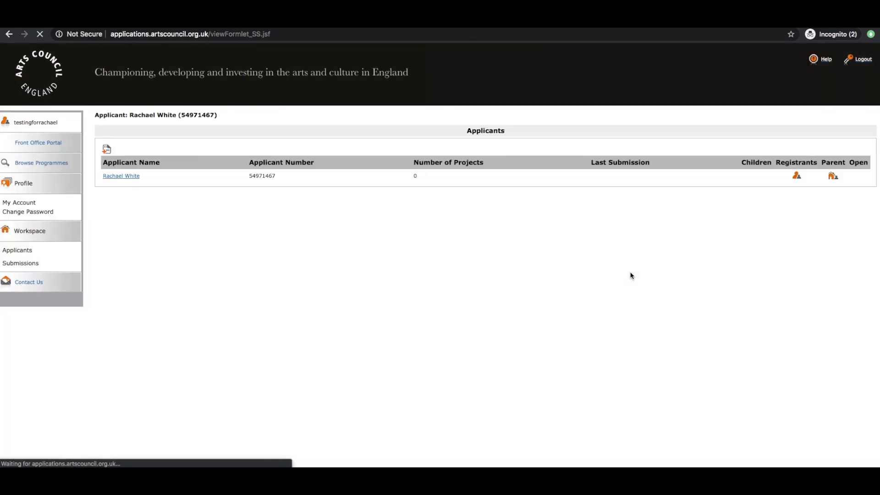